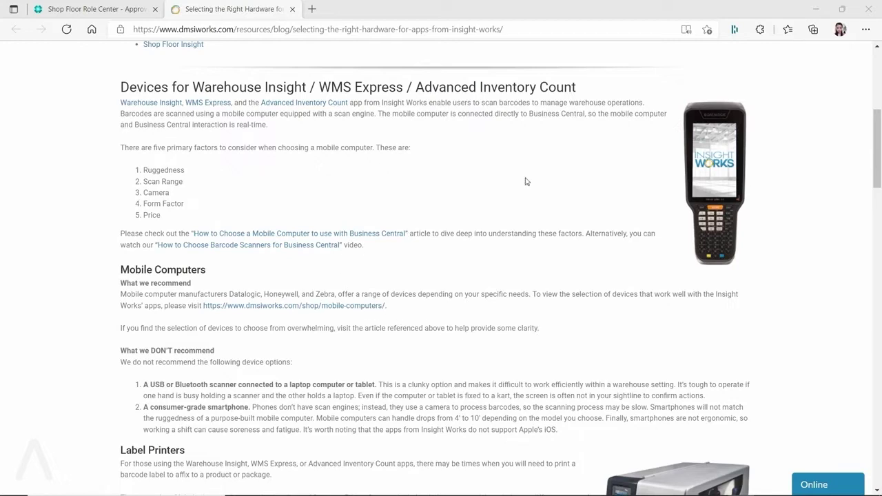
In Business Central's My Settings, change the role to Warehouse Insight Role Center and sign back in with the first listed account.
click(82, 11)
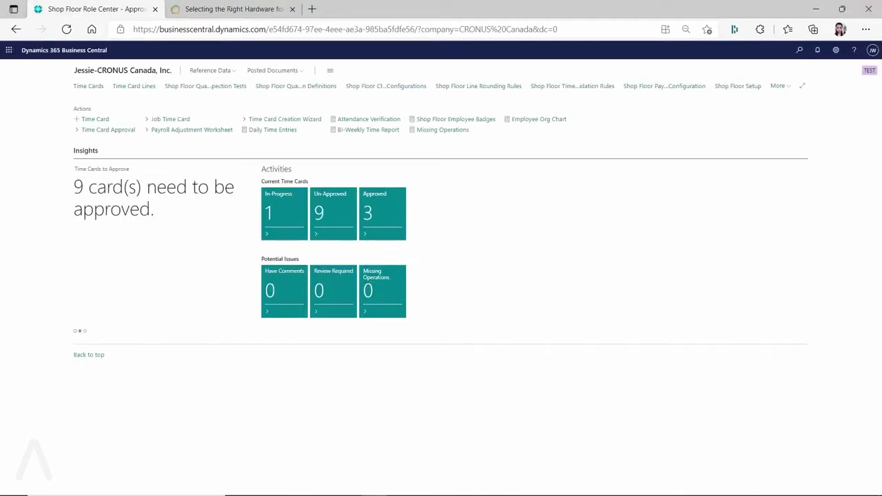
click(836, 50)
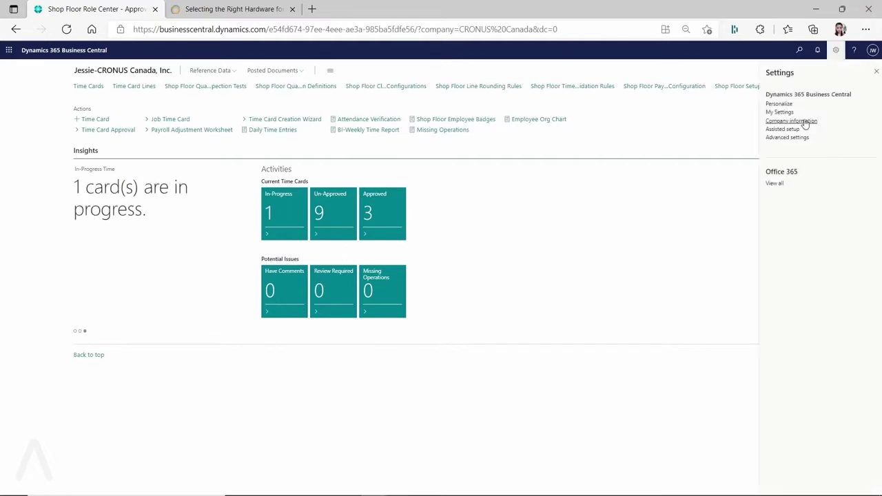
click(785, 113)
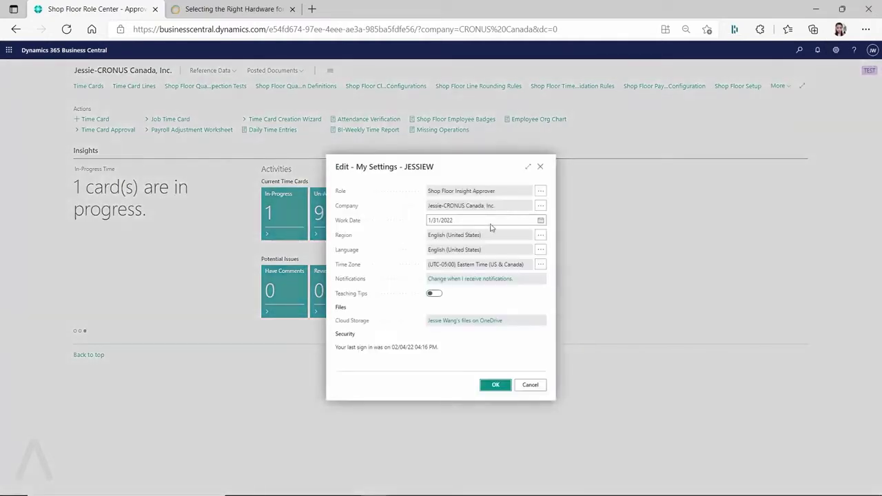
click(542, 191)
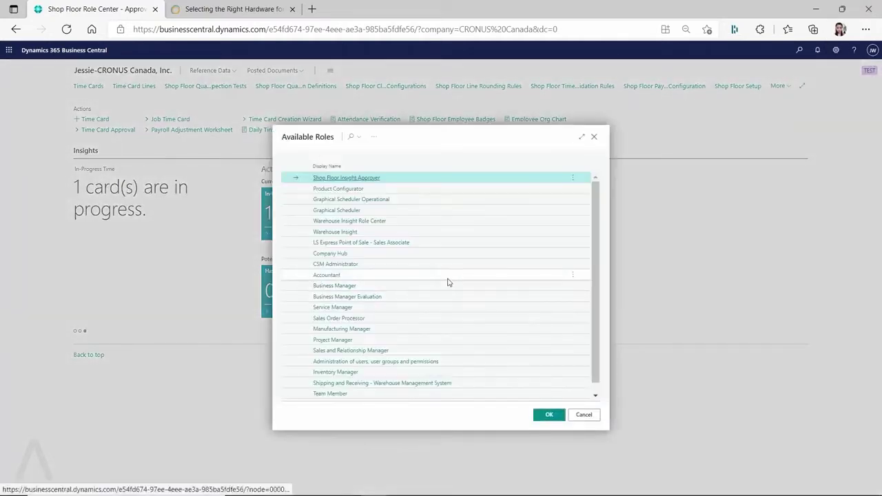
click(392, 221)
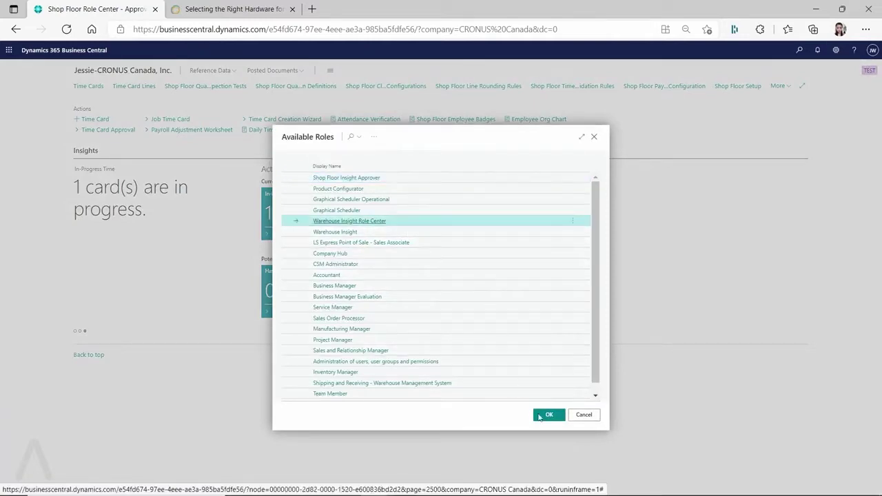
click(549, 415)
click(500, 384)
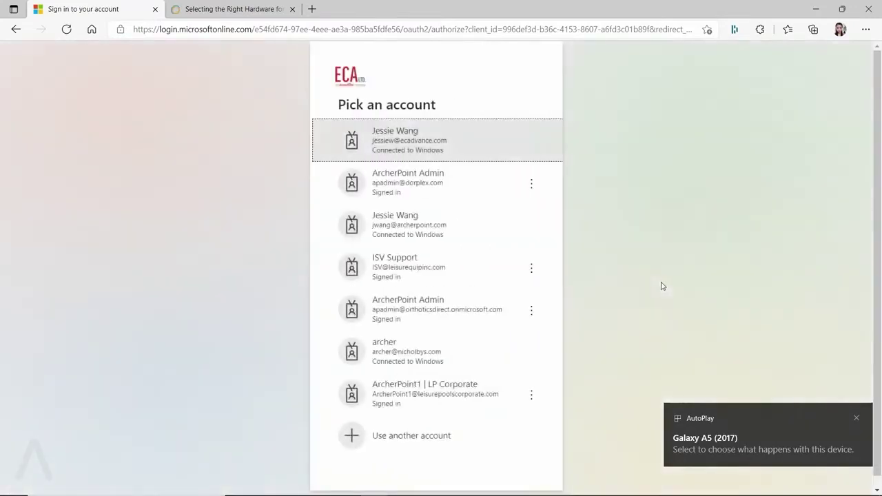
click(397, 139)
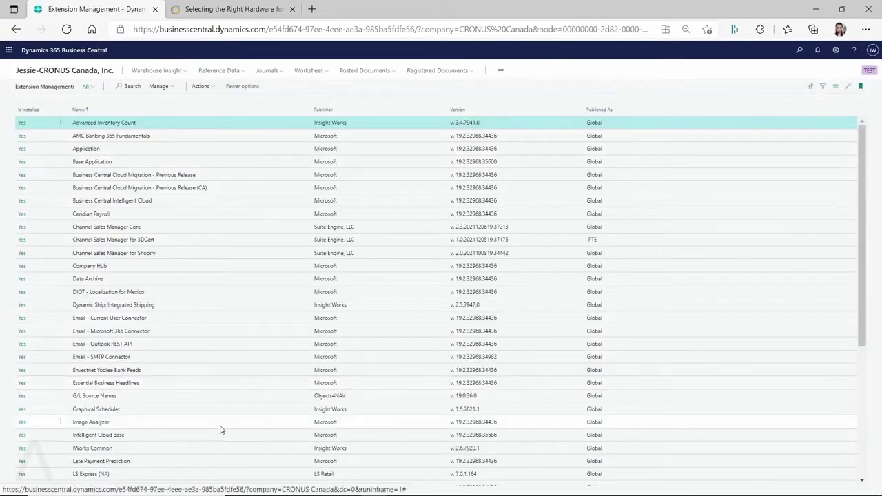
Review the installed extensions and start the Set up Warehouse Insight Advanced WMS wizard from Assisted Setup.
scroll(222, 431, down, 3)
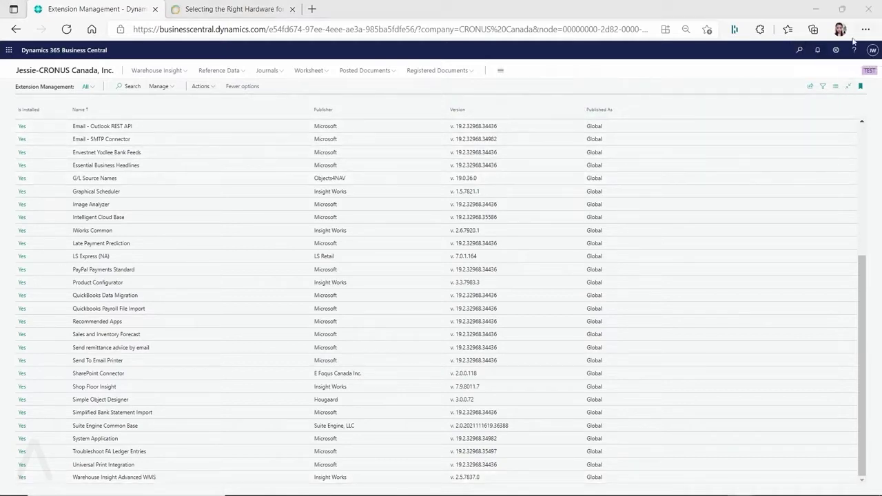
click(836, 51)
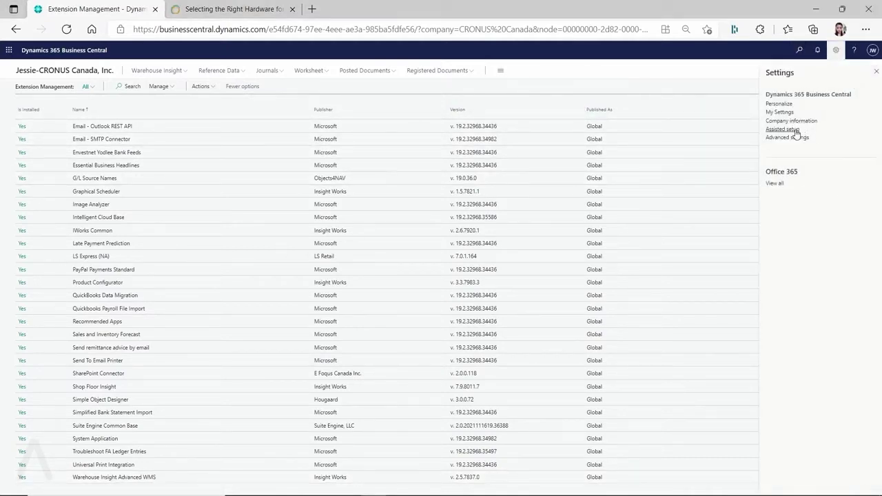
click(763, 135)
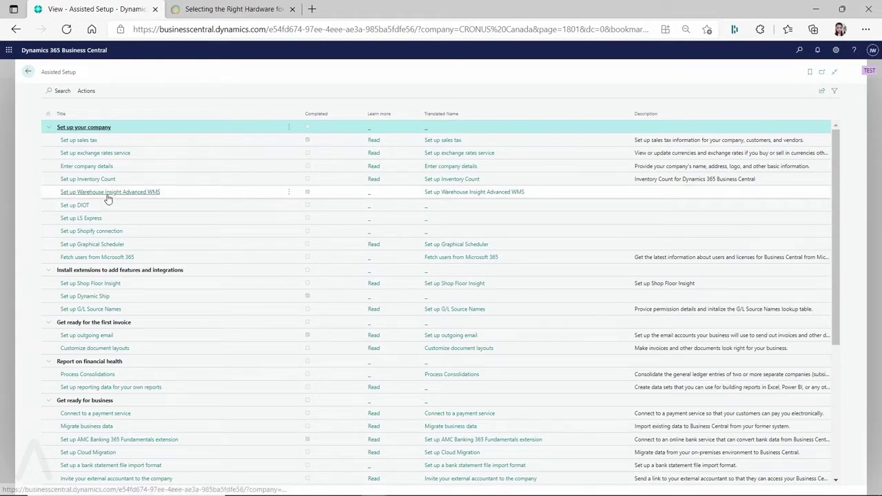
click(289, 194)
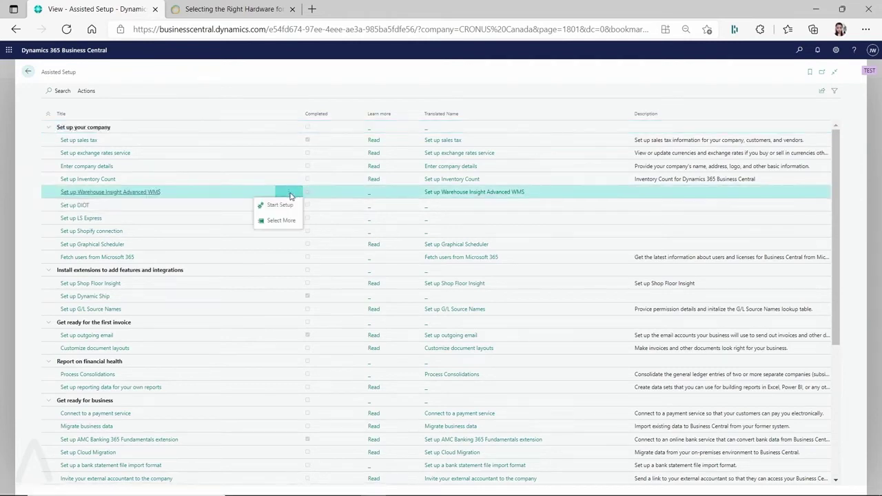
click(280, 204)
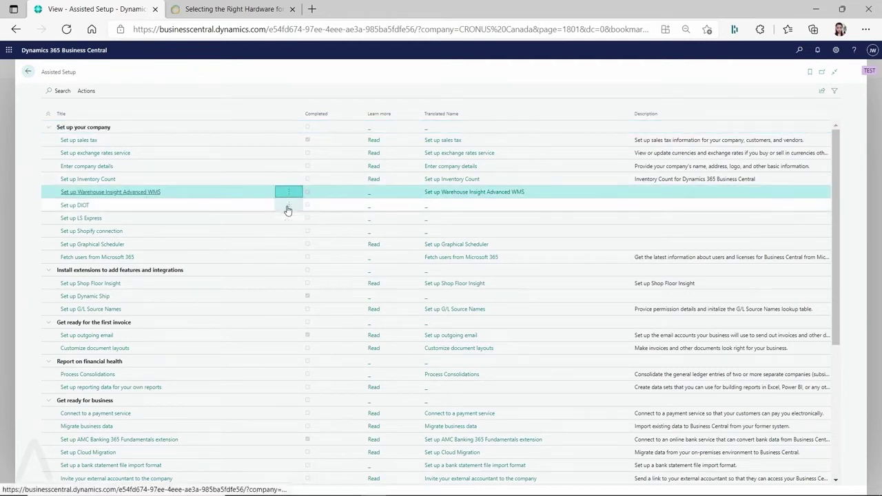
click(476, 294)
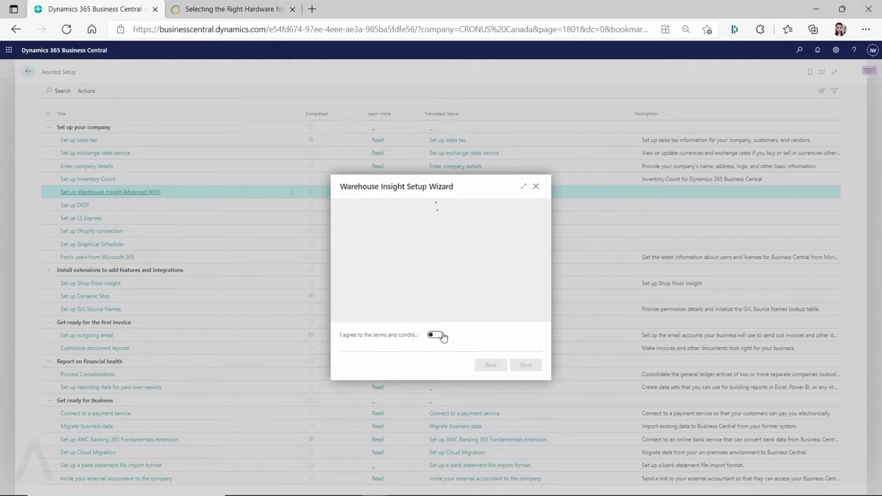
Agree to the wizard's terms and conditions and enable the RapidStart Data, Applications and Icons downloads.
click(441, 336)
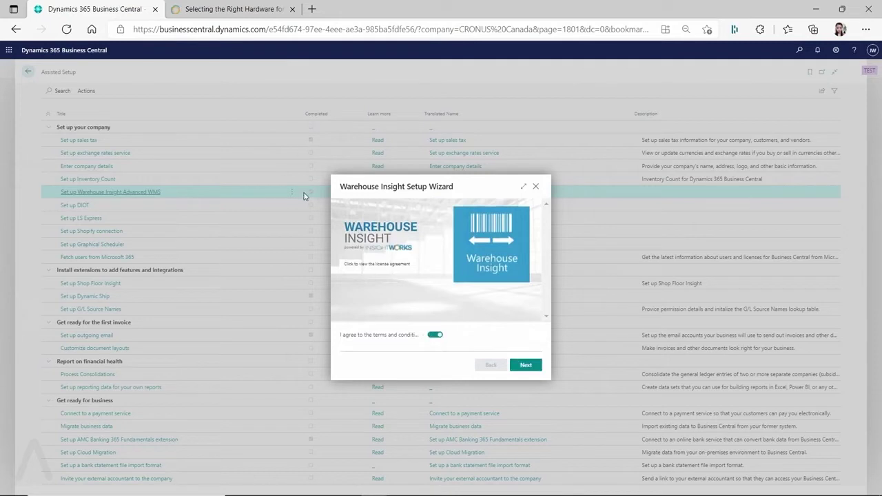
click(526, 367)
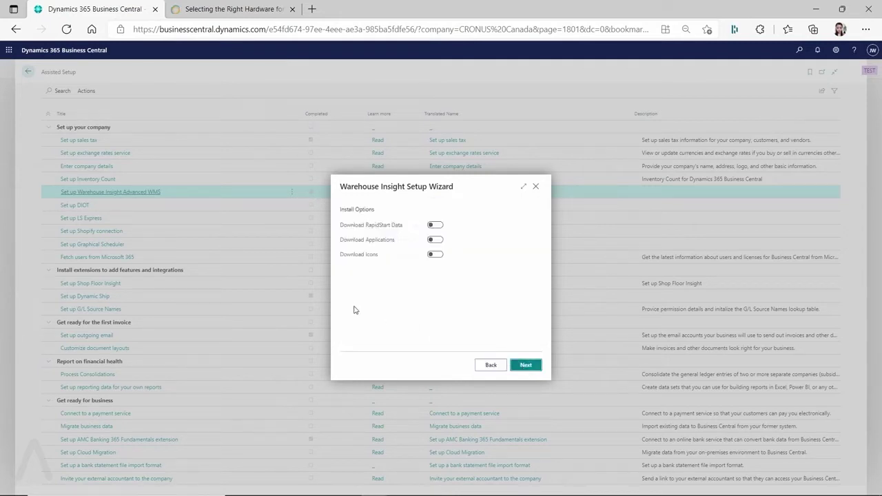
click(435, 226)
click(436, 239)
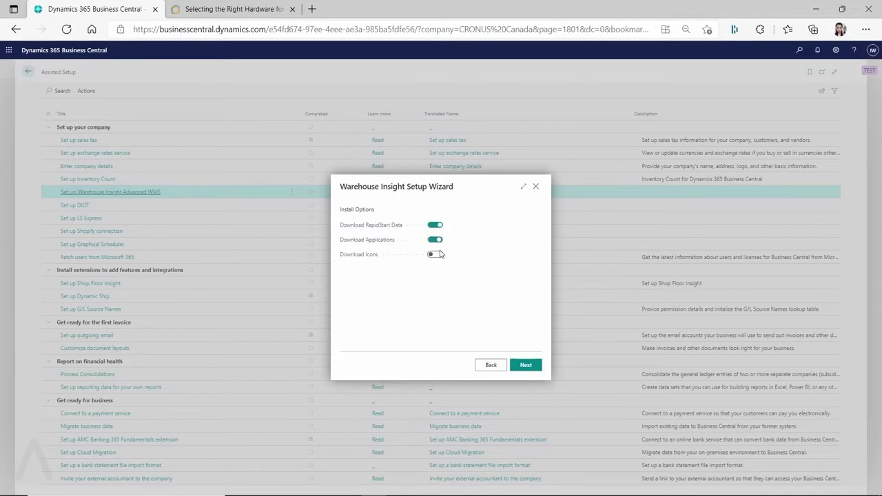
click(436, 256)
click(526, 366)
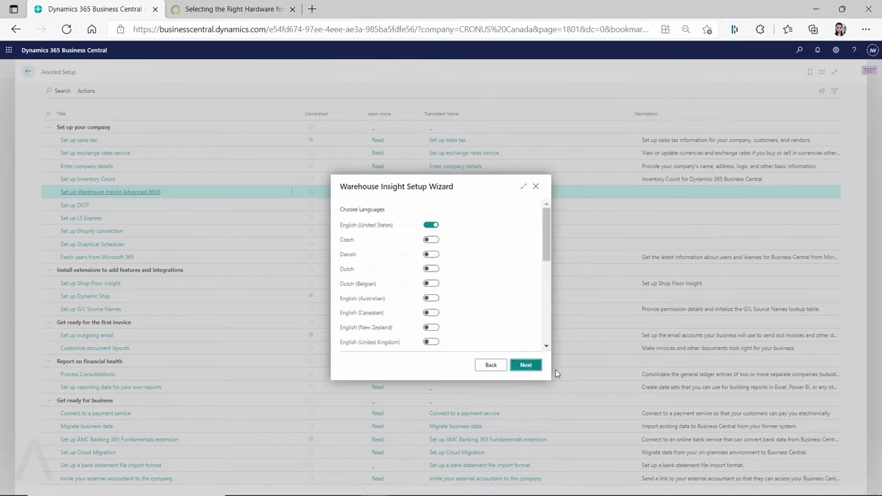
Accept English (United States) and the existing contact information, and look through the location codes on the scanner configuration page.
click(531, 367)
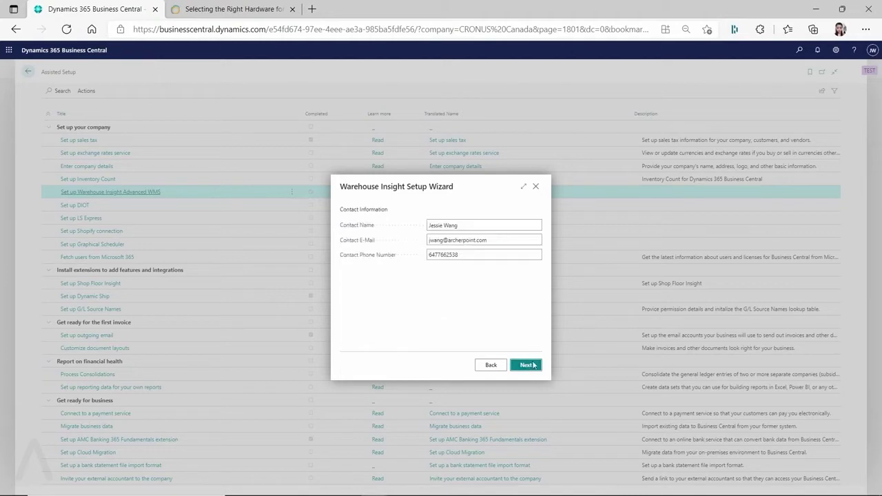
click(534, 367)
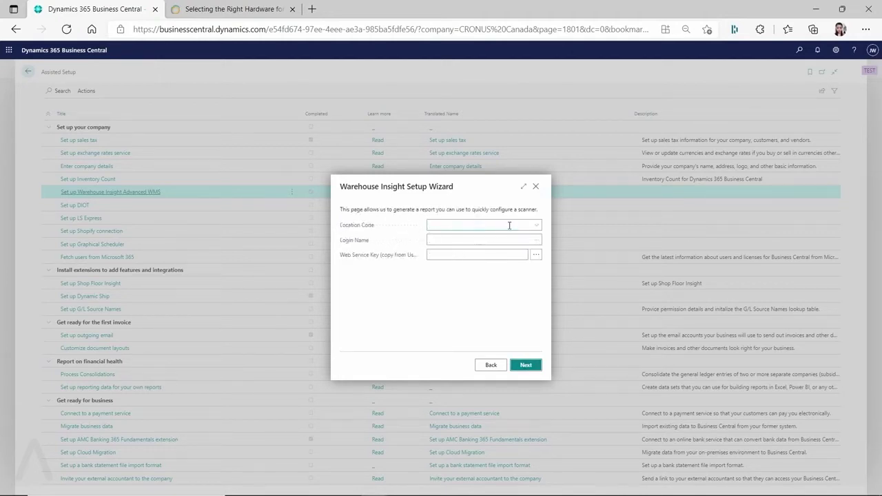
click(535, 226)
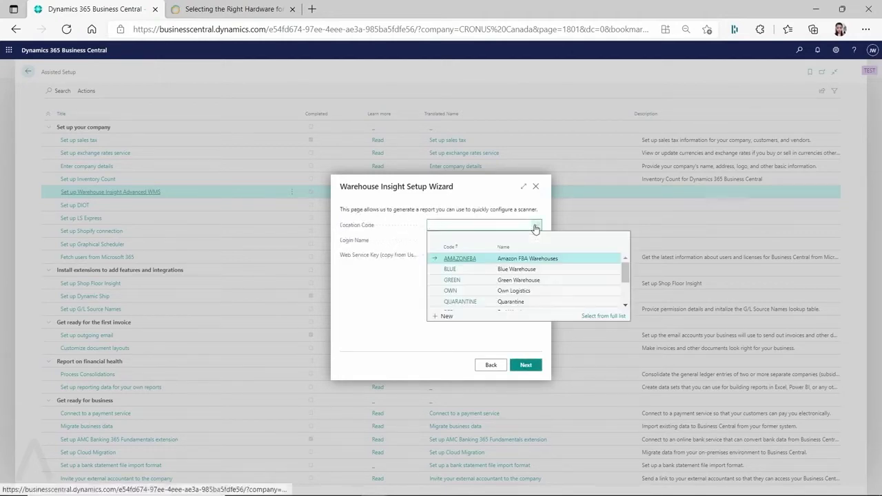
click(388, 294)
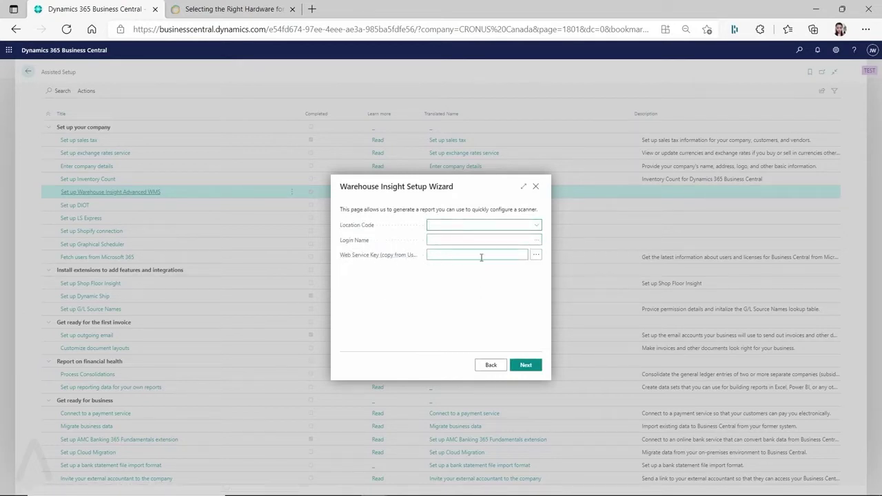
Search for the Users page, view the Web Service Access Key on the signed-in user's card, and return to the setup wizard.
click(799, 50)
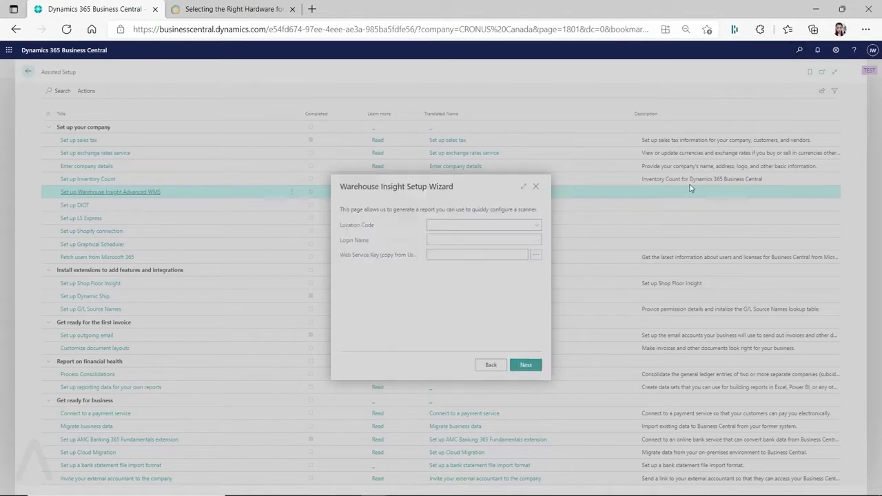
text(users)
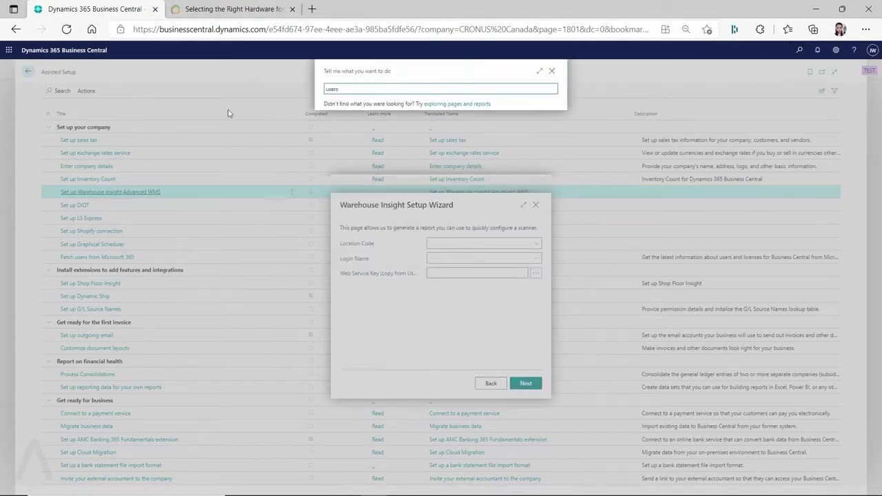
click(340, 123)
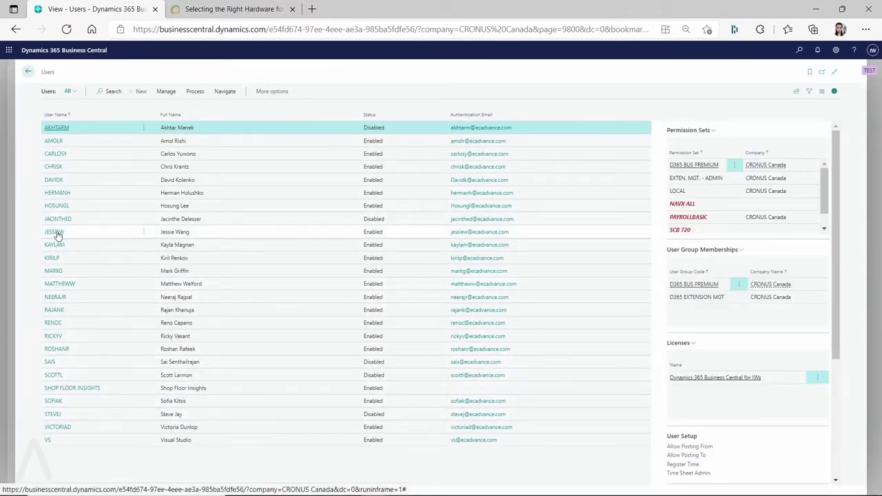
click(55, 233)
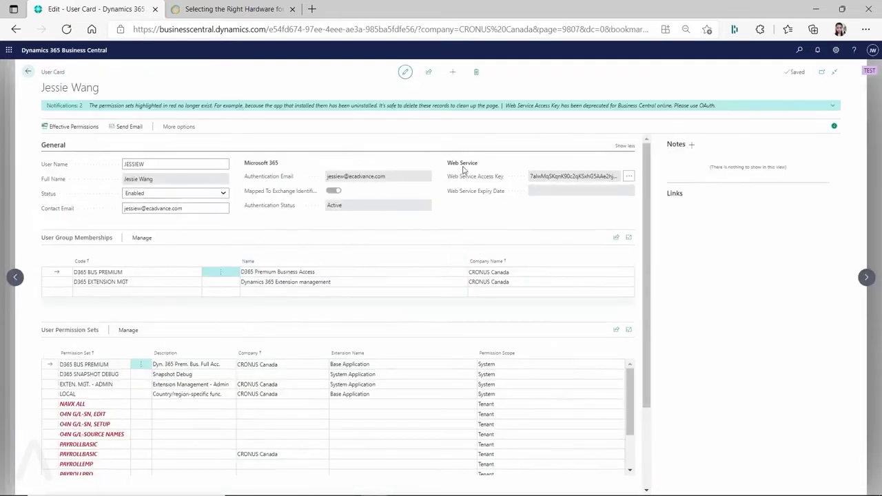
click(27, 71)
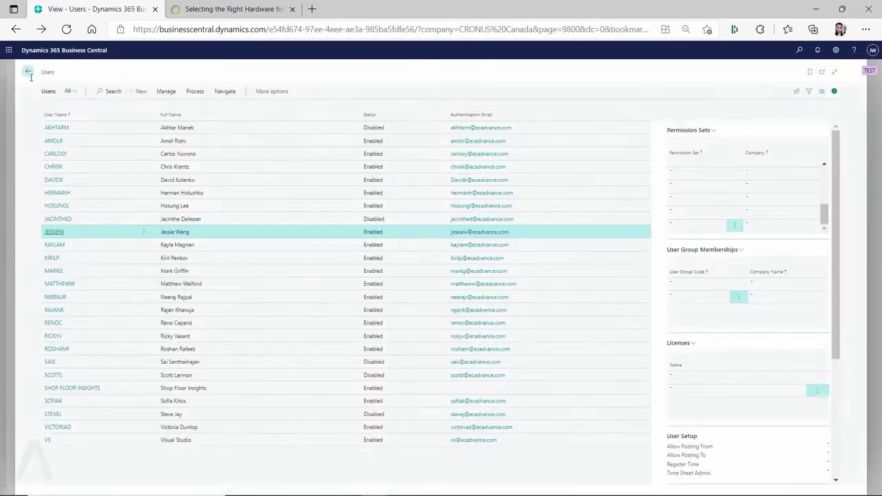
click(27, 72)
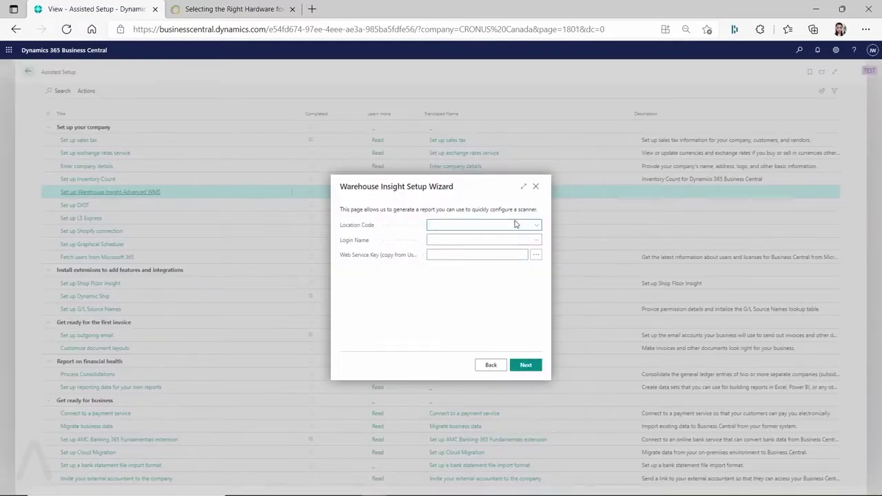
Set the scanner's location code to WHITE, fill in the user's login name, and close the setup wizard.
text(white)
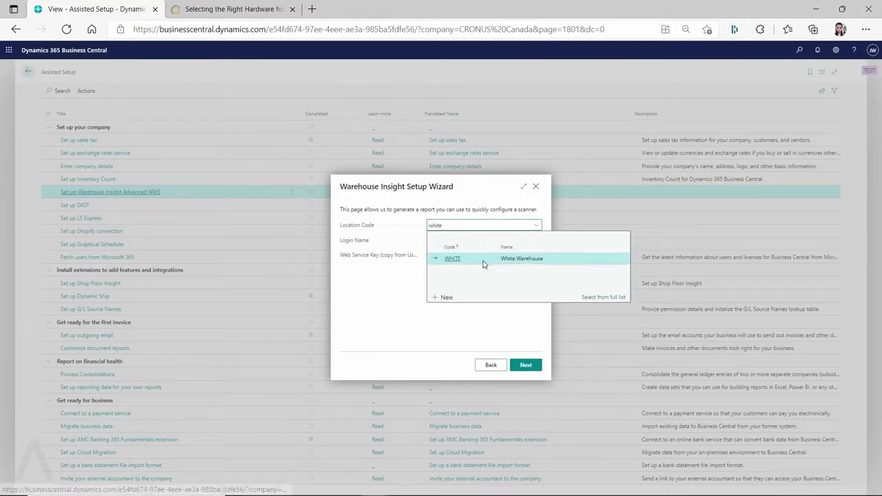
click(481, 265)
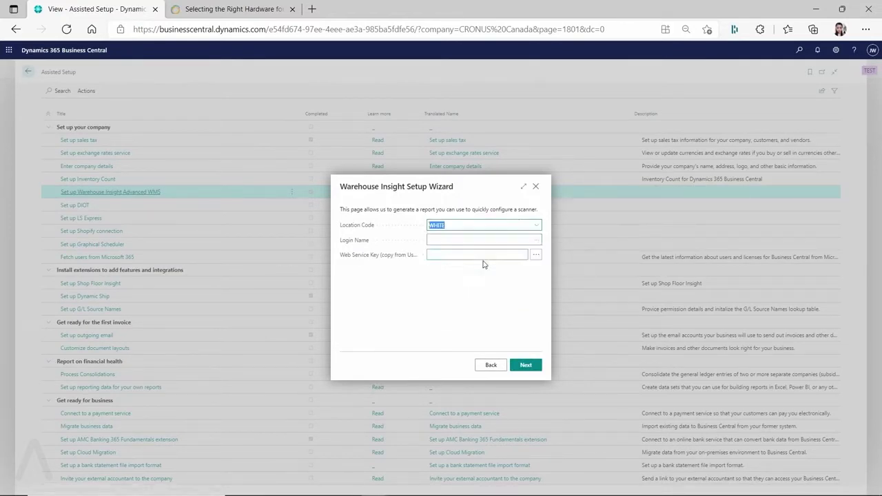
click(468, 238)
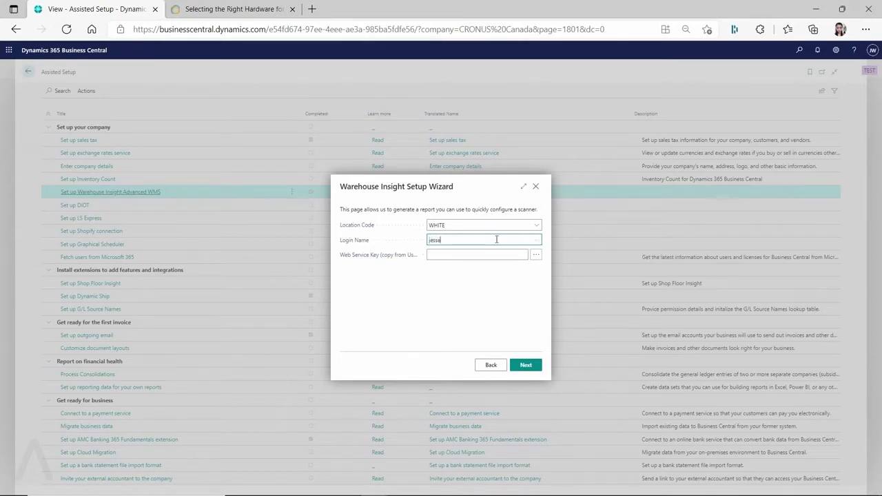
key(Tab)
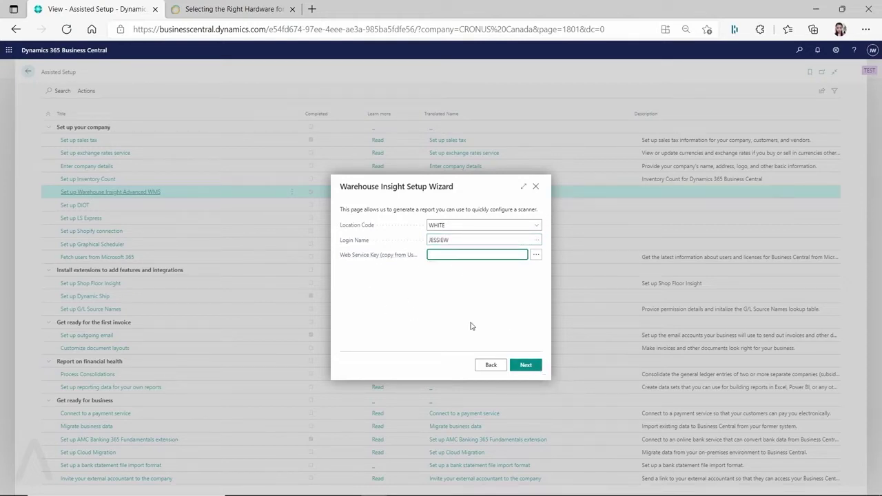
click(535, 187)
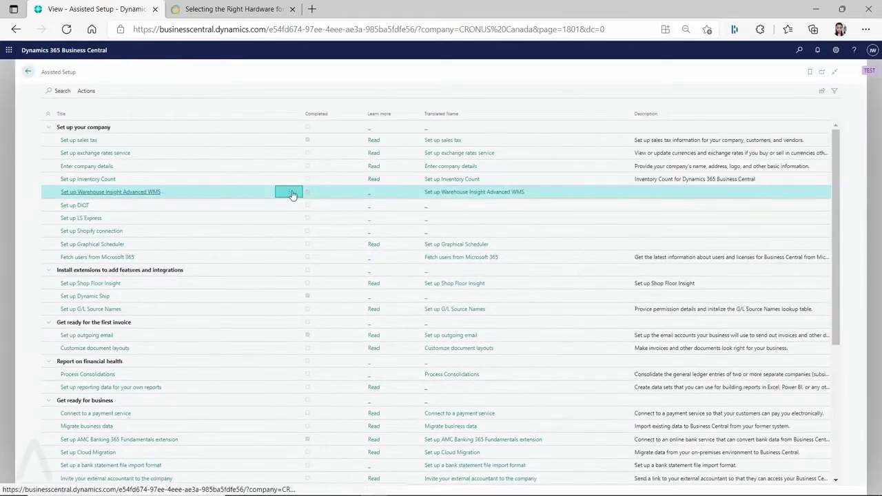
Switch to Adobe Acrobat Reader and view the Step 1 software download barcodes in Warehouse Insight Installation Report.pdf.
click(636, 486)
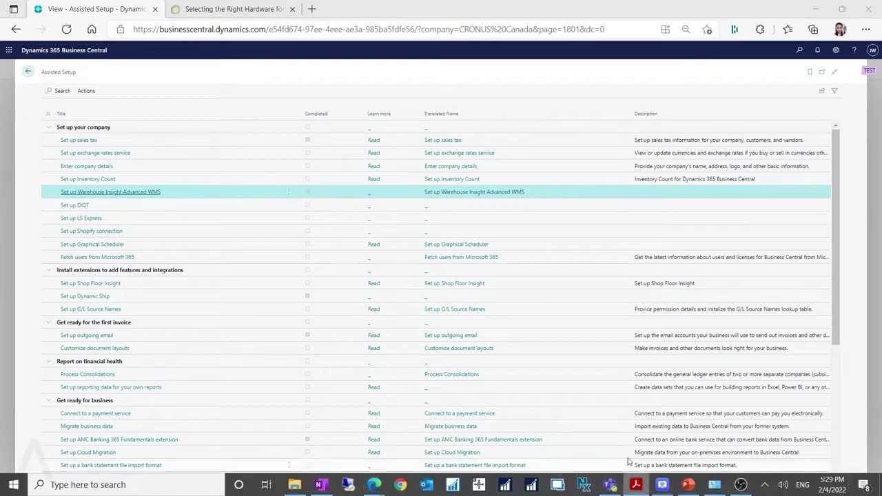
drag(756, 83, 301, 39)
click(773, 39)
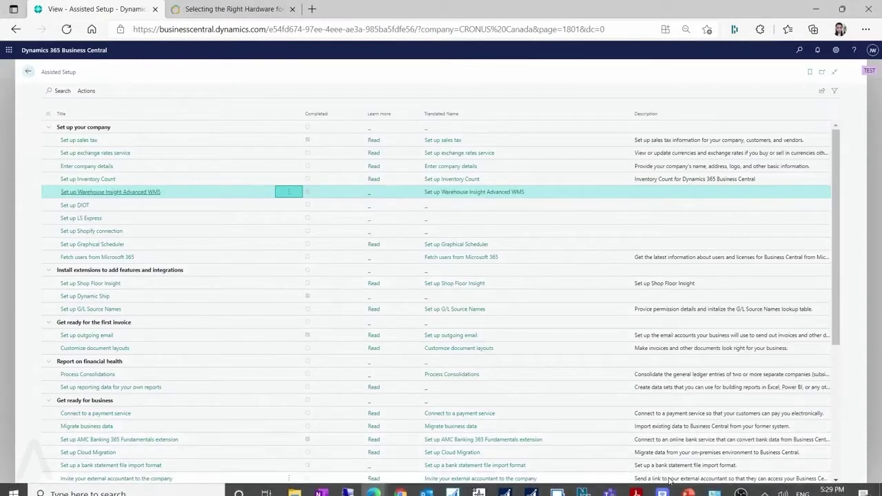
click(636, 485)
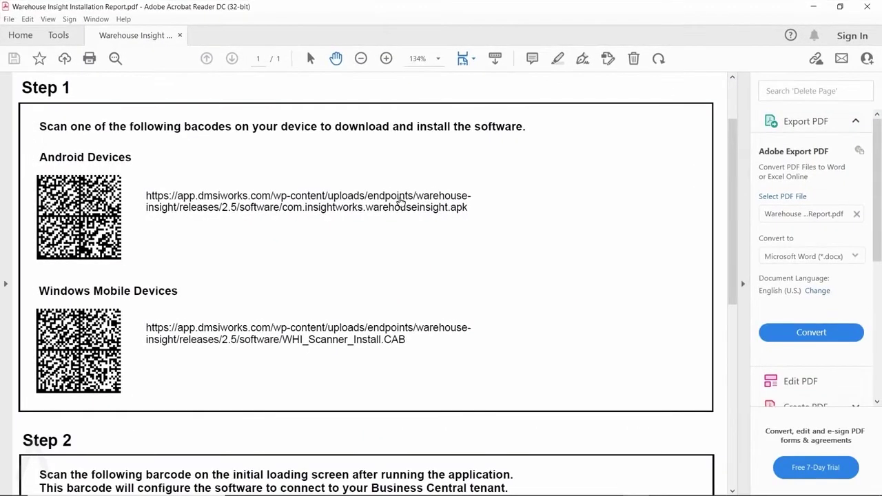
Download the Android Warehouse Insight APK from its link in the installation report, and return to the PDF.
click(801, 39)
click(148, 198)
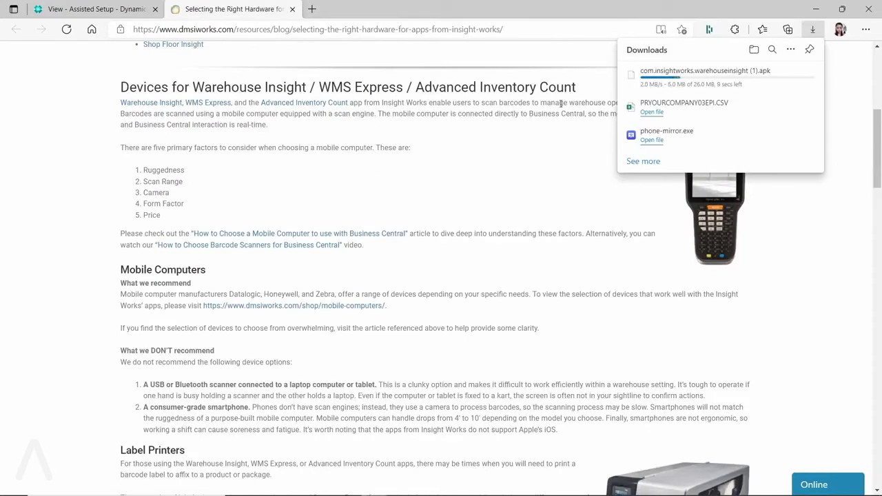
click(815, 9)
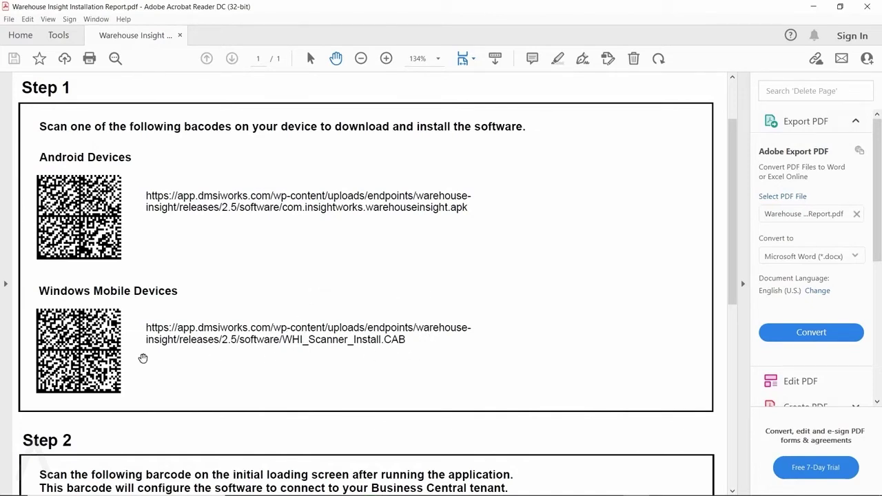
Examine the Windows Mobile download barcode, the Step 2 tenant connection settings and the Step 3 login credentials barcode in the report.
scroll(102, 312, down, 1)
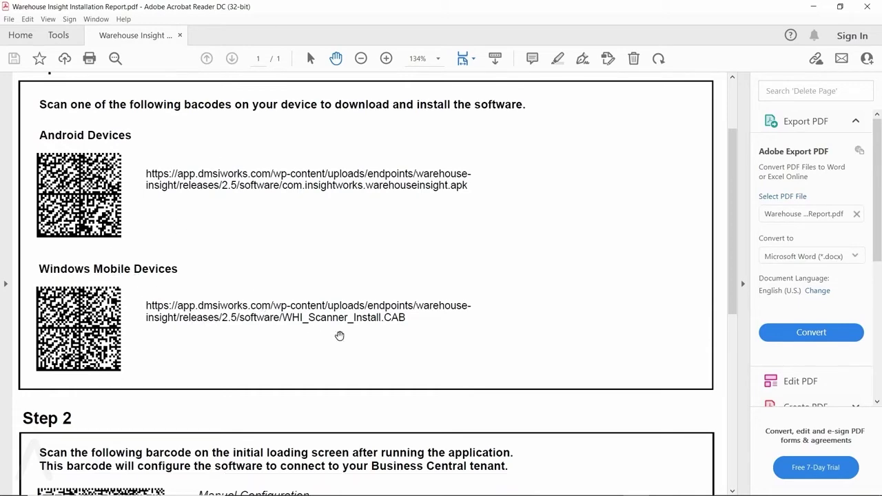
scroll(337, 335, down, 4)
scroll(287, 198, up, 1)
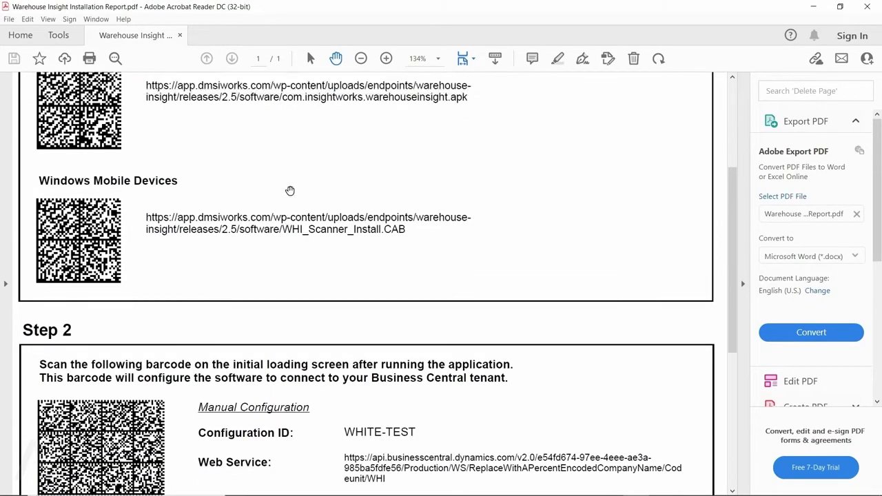
scroll(169, 231, up, 3)
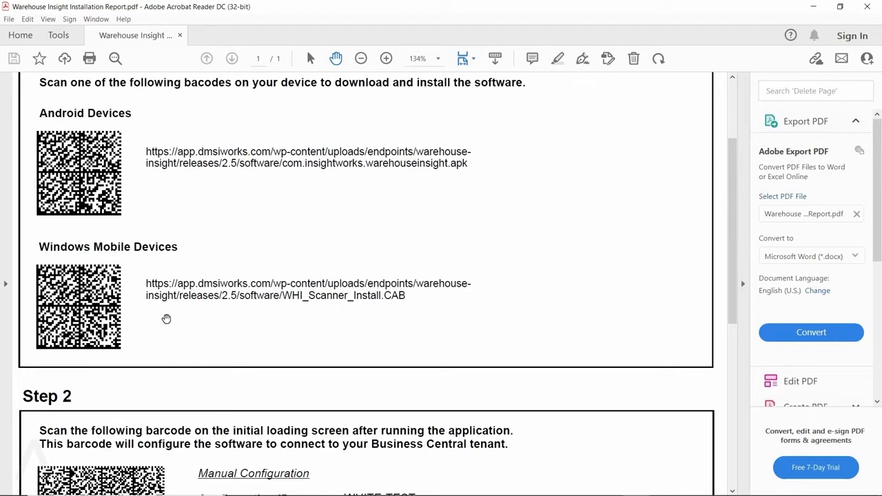
scroll(557, 303, down, 5)
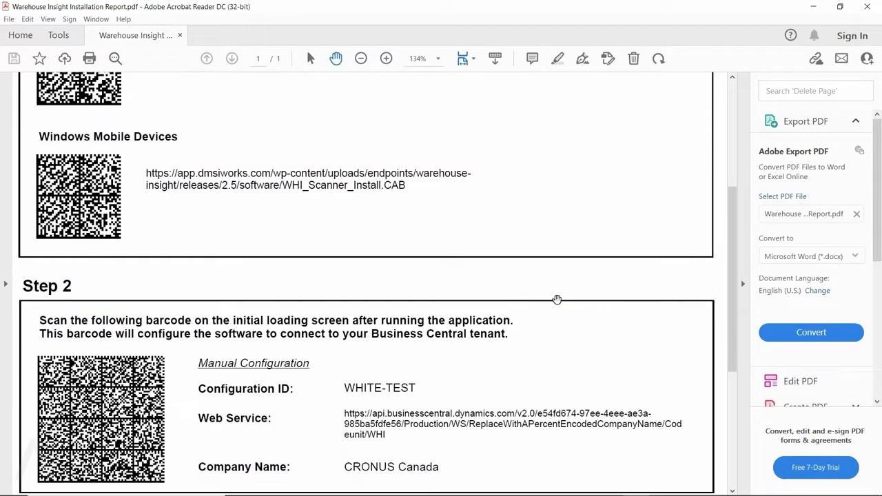
scroll(557, 299, down, 4)
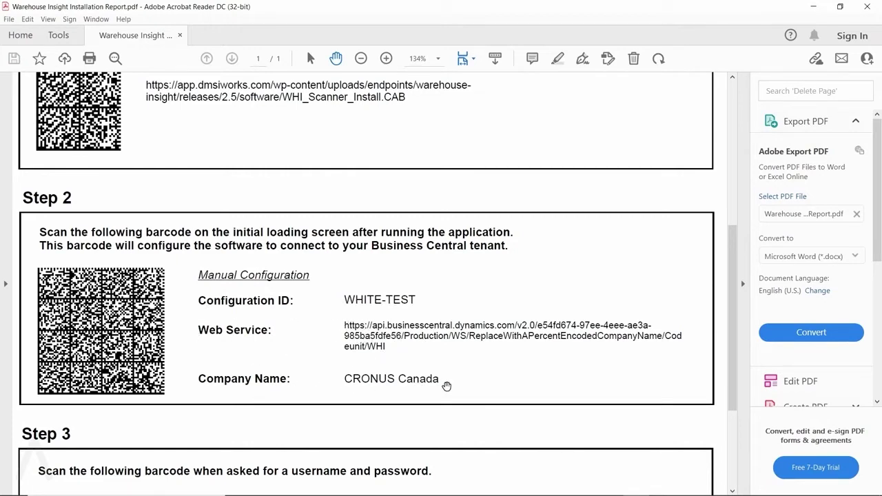
scroll(537, 336, down, 1)
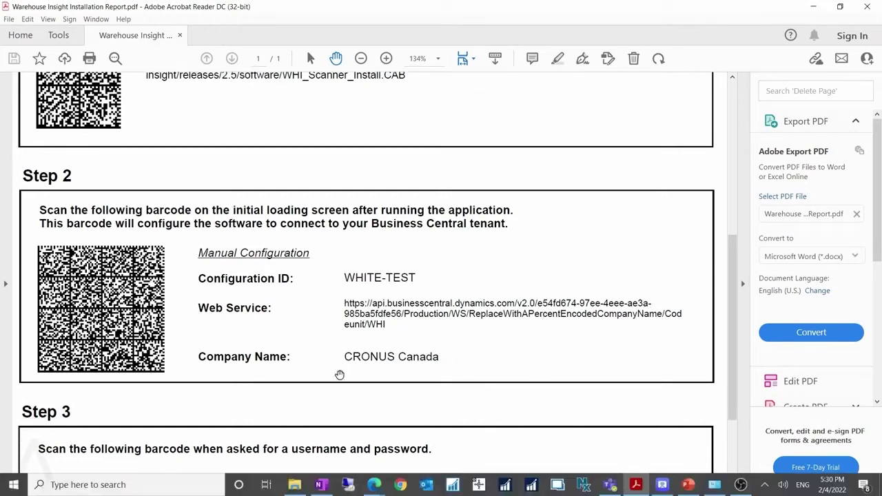
scroll(366, 317, down, 4)
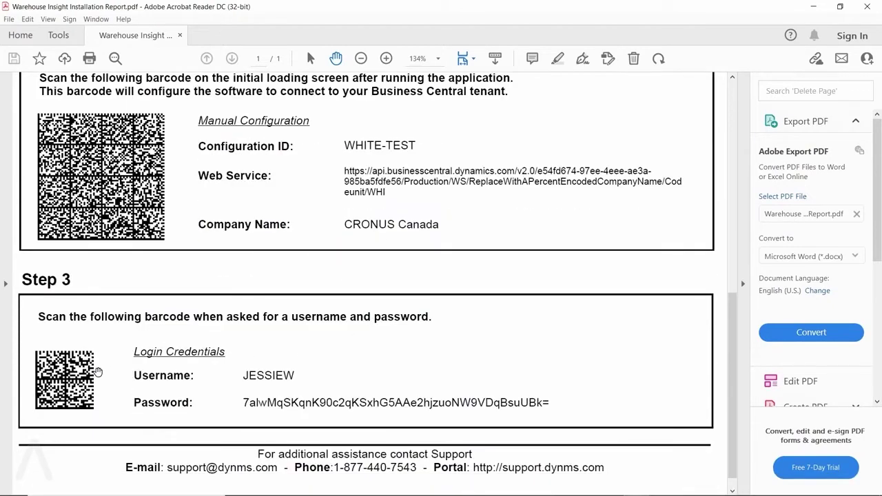
scroll(455, 280, up, 7)
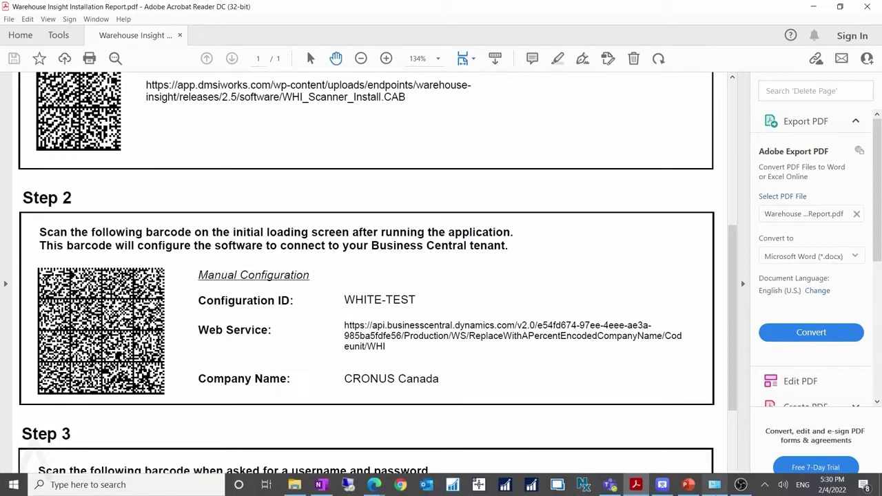
Switch to Phone Mirror and start mirroring the connected SM-A520W (samsung) Android device.
click(662, 485)
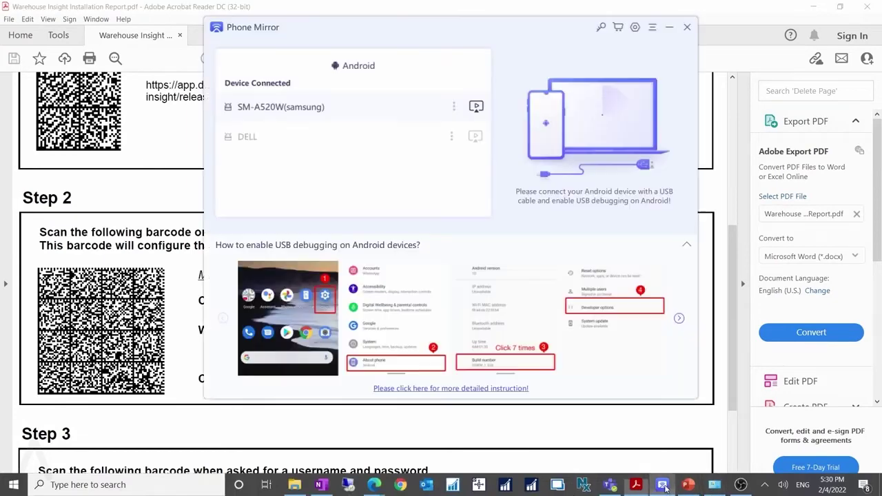
click(477, 107)
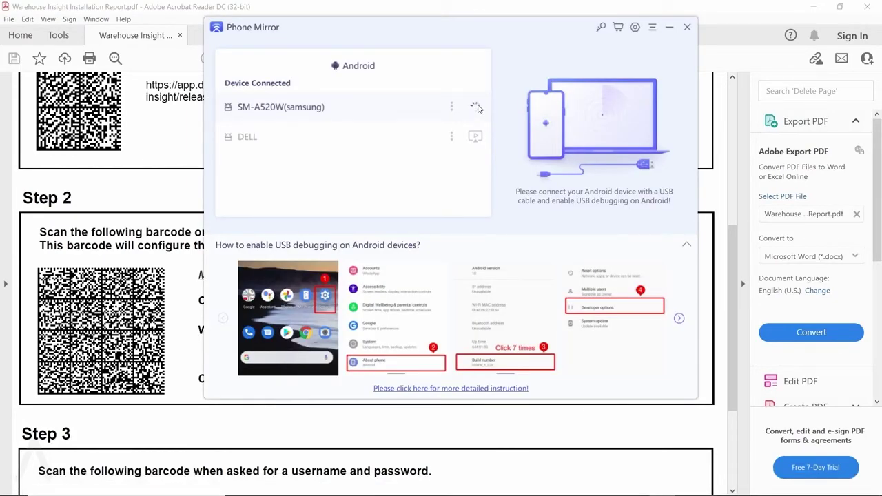